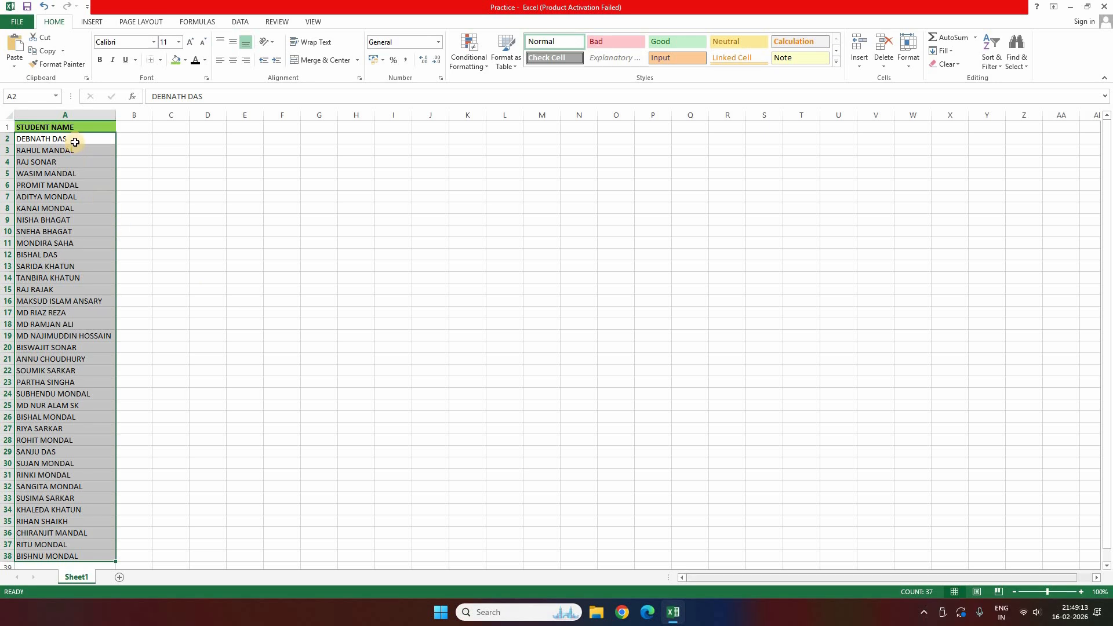
pyautogui.moveTo(75, 140); pyautogui.dragTo(79, 557)
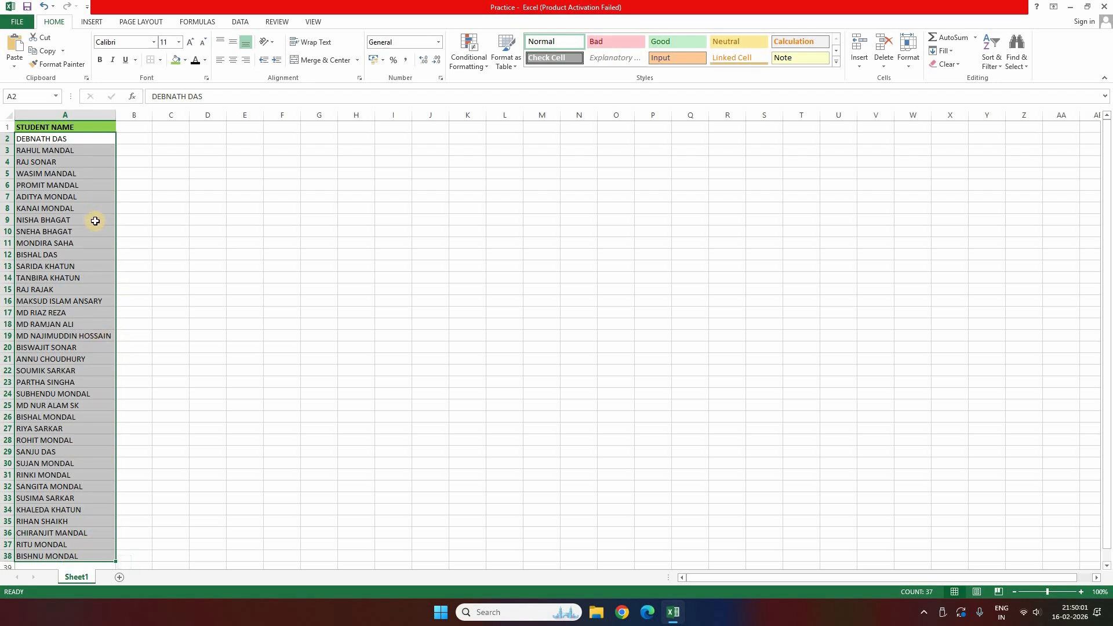
pyautogui.click(80, 172)
pyautogui.moveTo(75, 144); pyautogui.dragTo(88, 556)
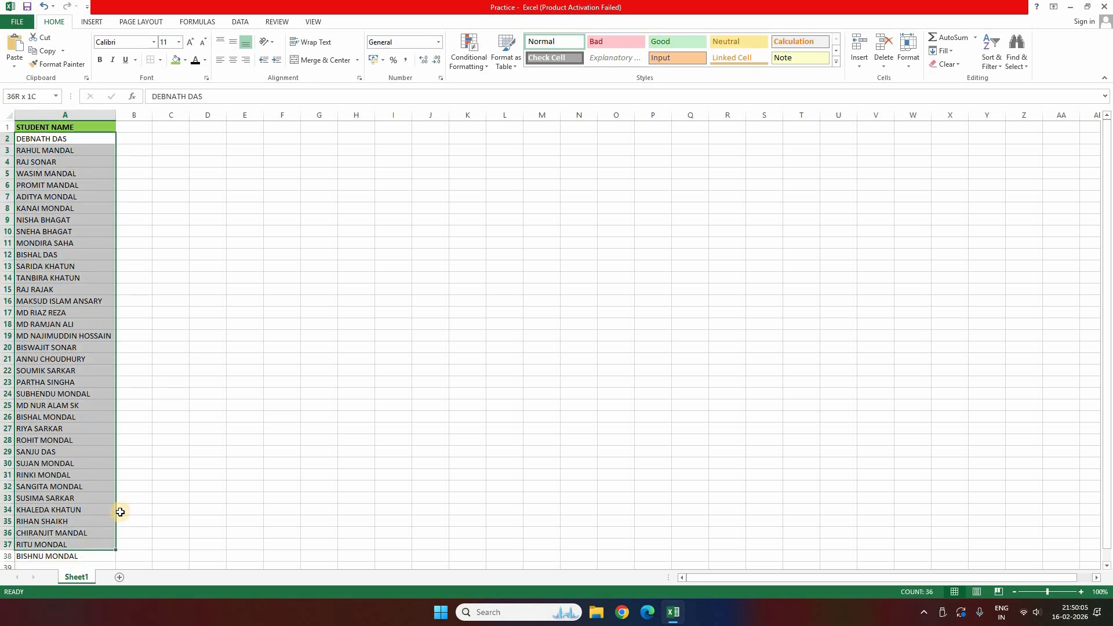
pyautogui.click(137, 196)
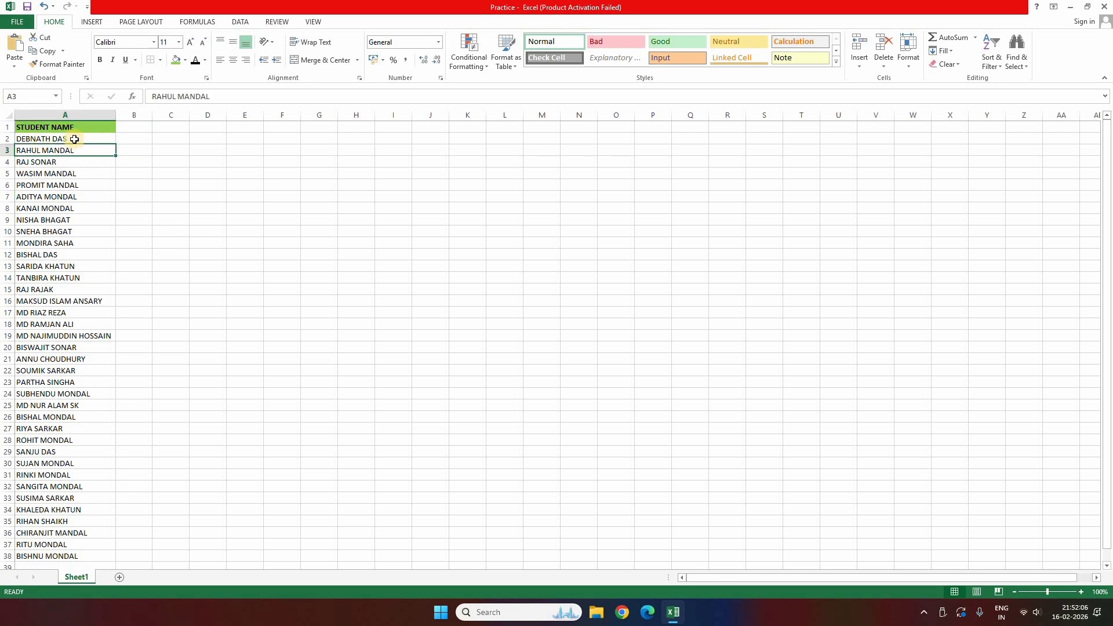
pyautogui.click(75, 139)
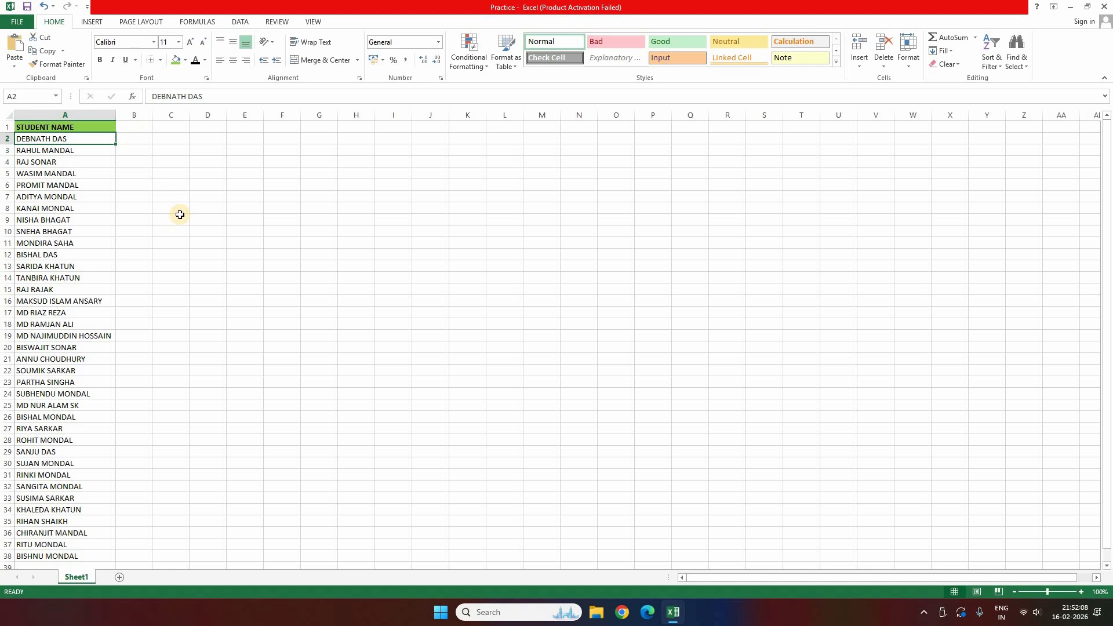
pyautogui.press('Right')
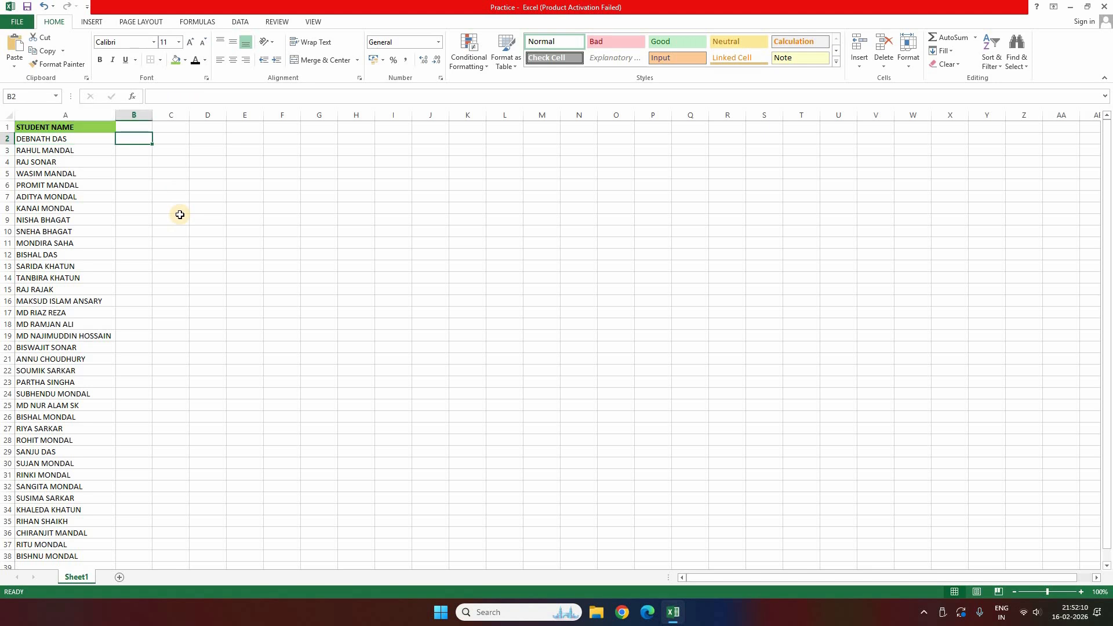
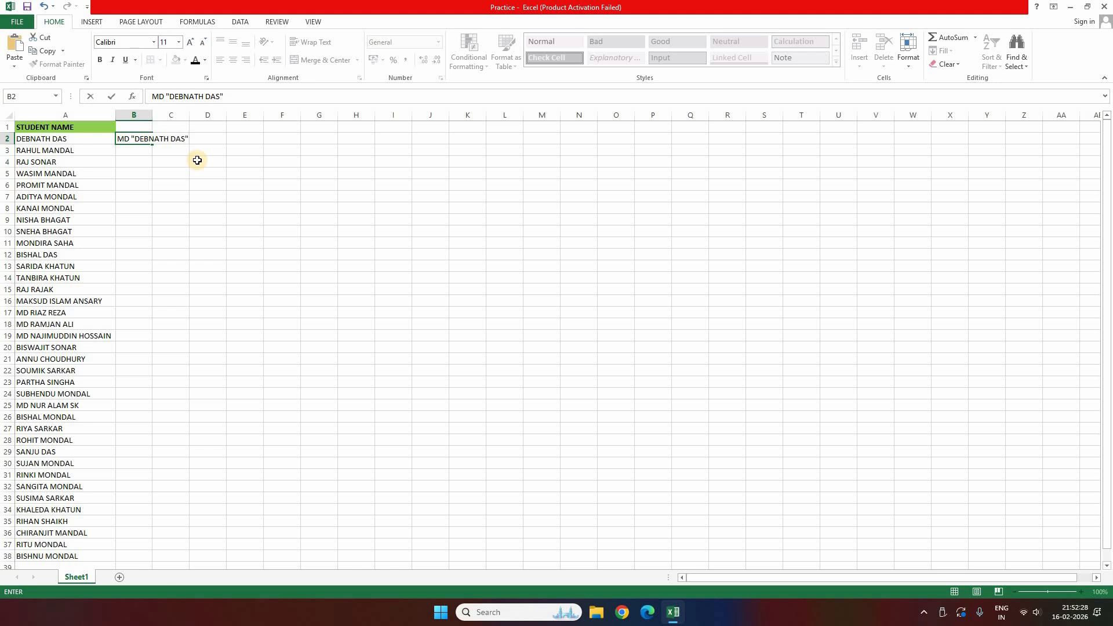
pyautogui.press('Return')
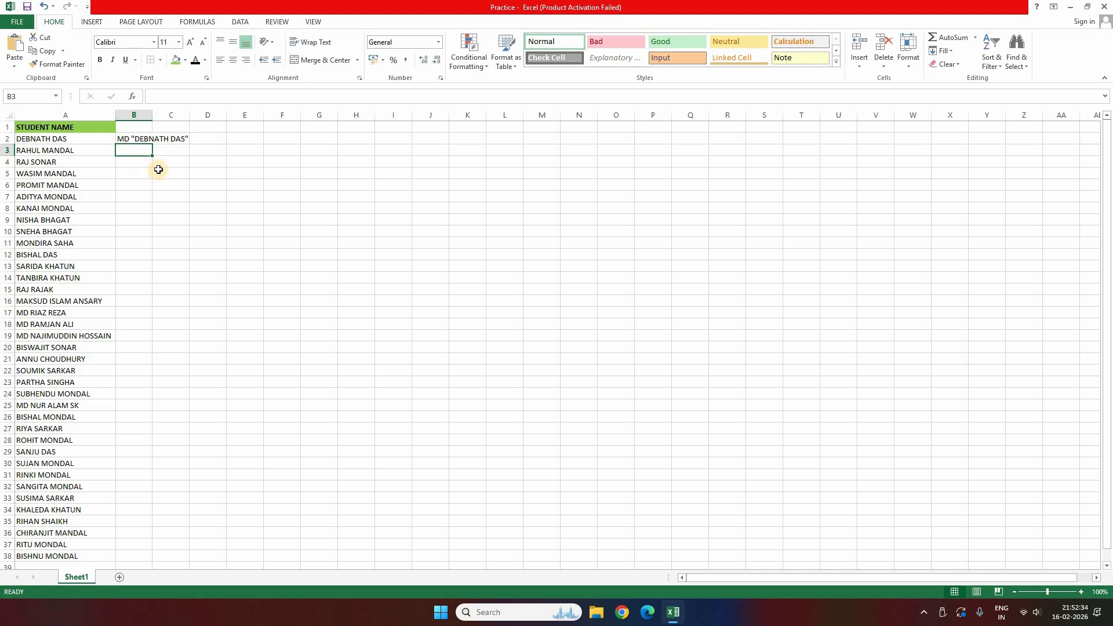
# Step: Flash Fill MD "name" commands down column B and select B2:B38
pyautogui.click(242, 23)
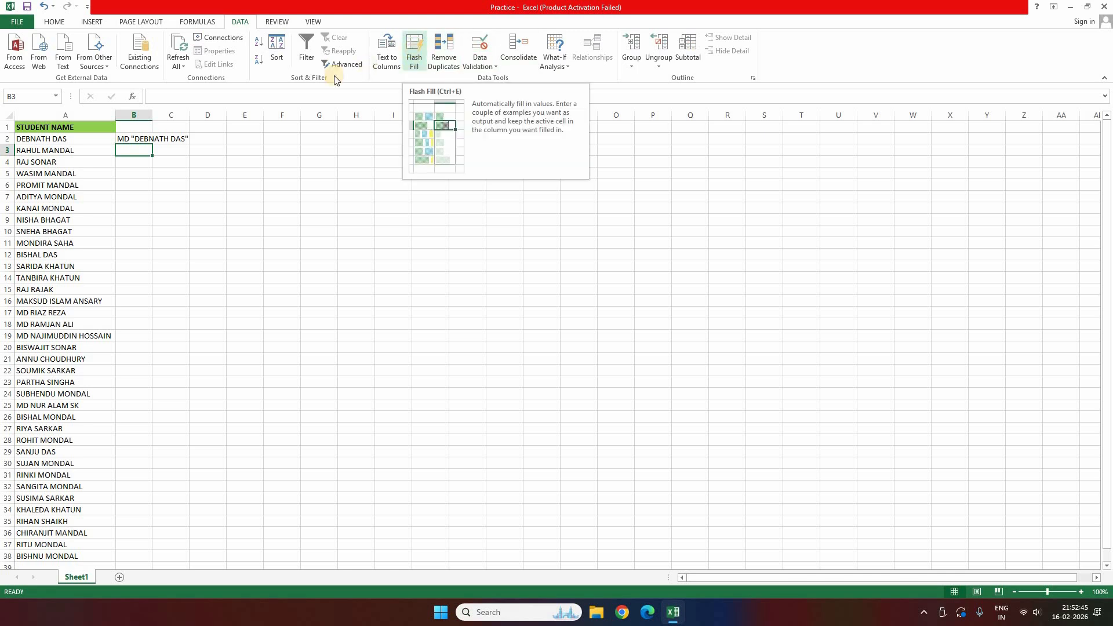
pyautogui.click(415, 51)
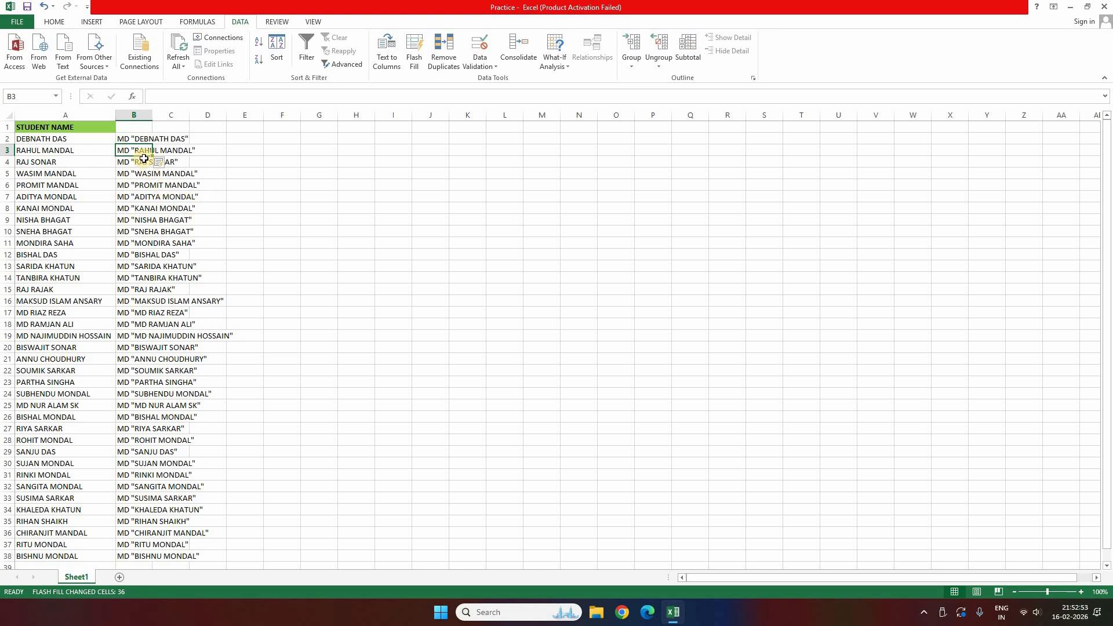
pyautogui.moveTo(135, 139); pyautogui.dragTo(142, 556)
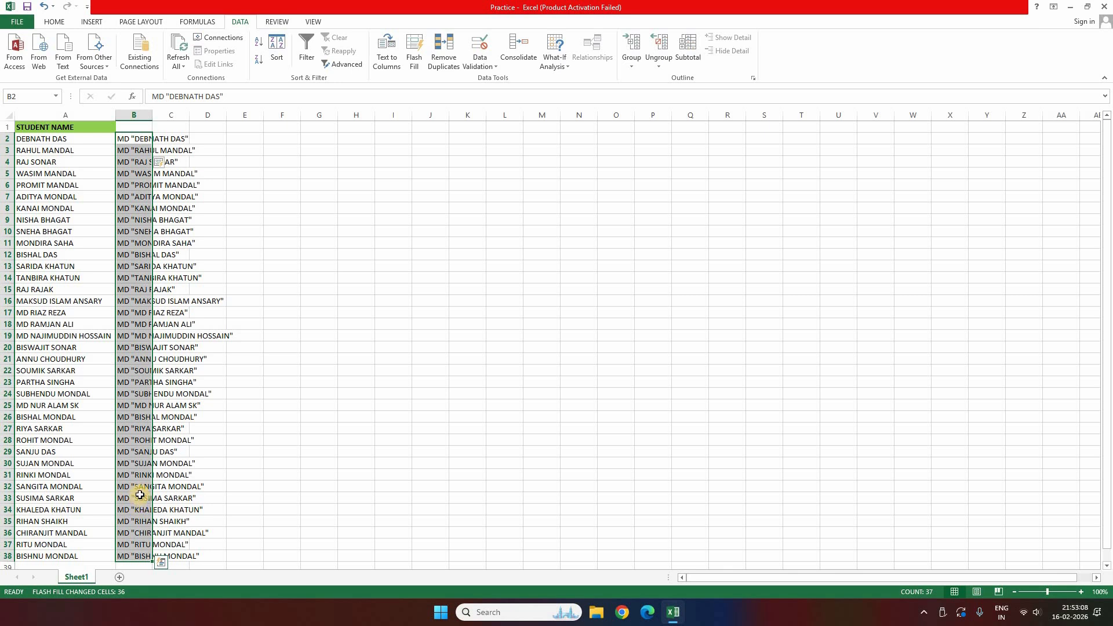
# Step: Copy the 37 MD commands into Notepad, replacing its old text
pyautogui.hotkey('ctrl', 'c')
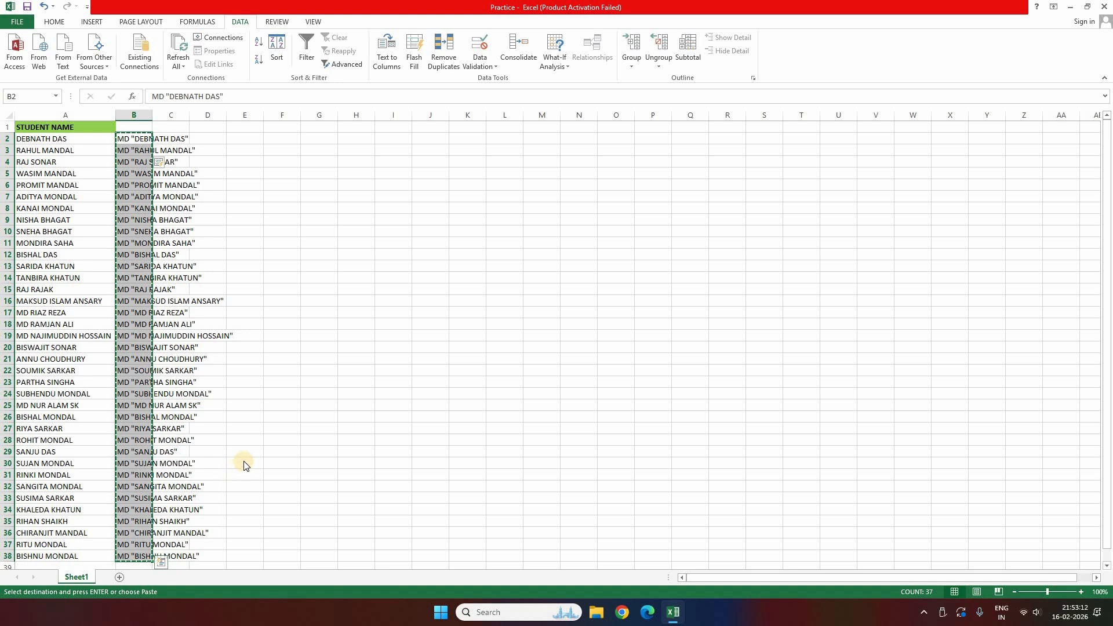
pyautogui.press('super+r')
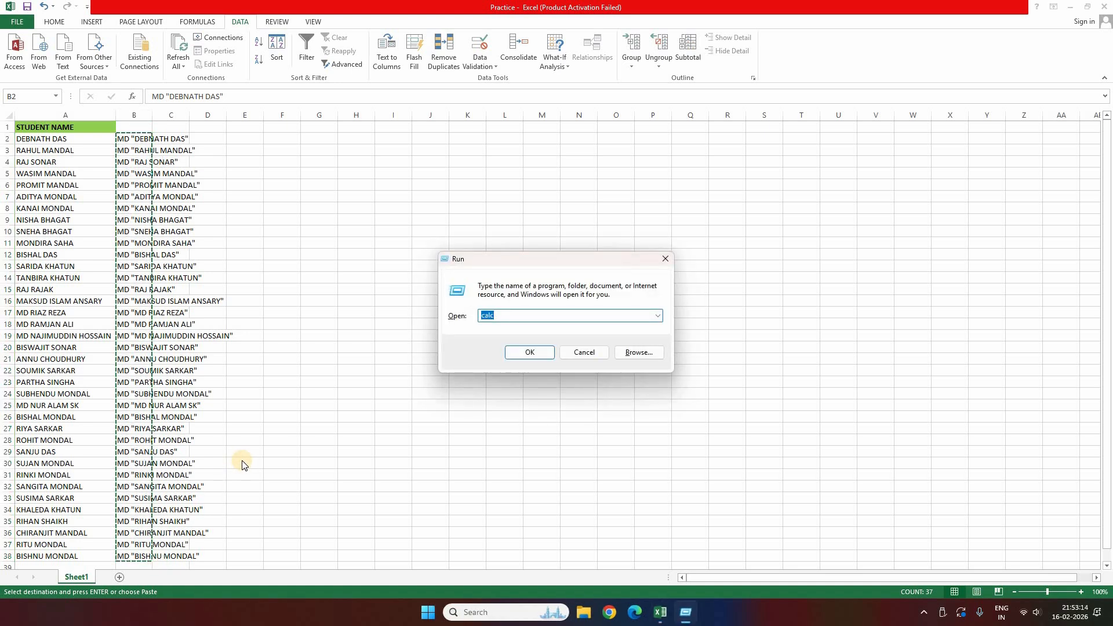
pyautogui.write('NOTEPAD')
pyautogui.click(530, 353)
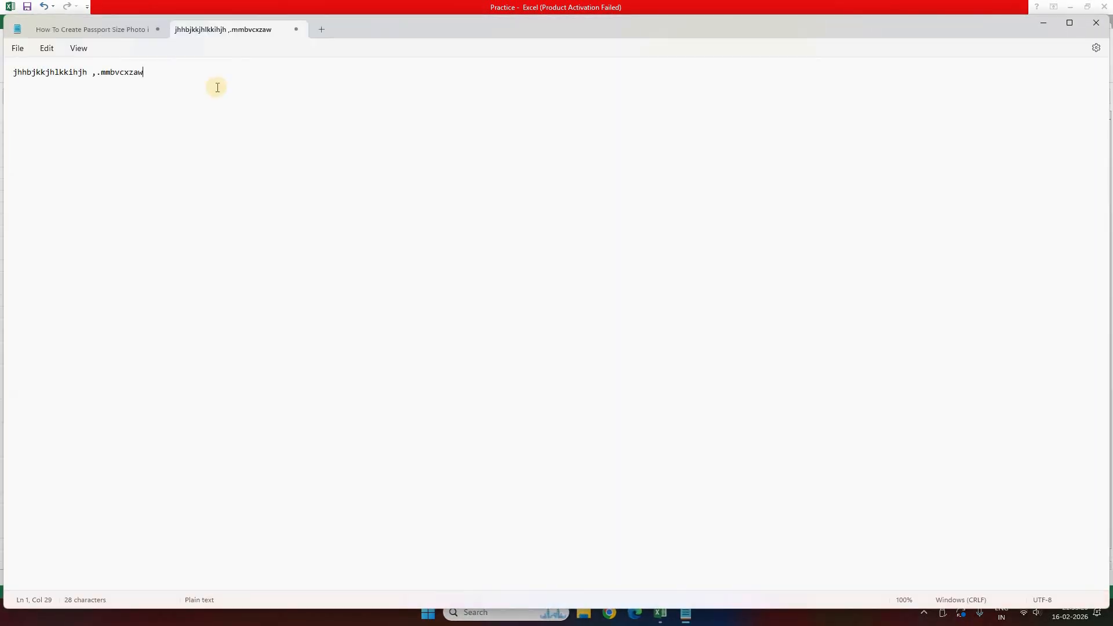
pyautogui.hotkey('ctrl', 'a')
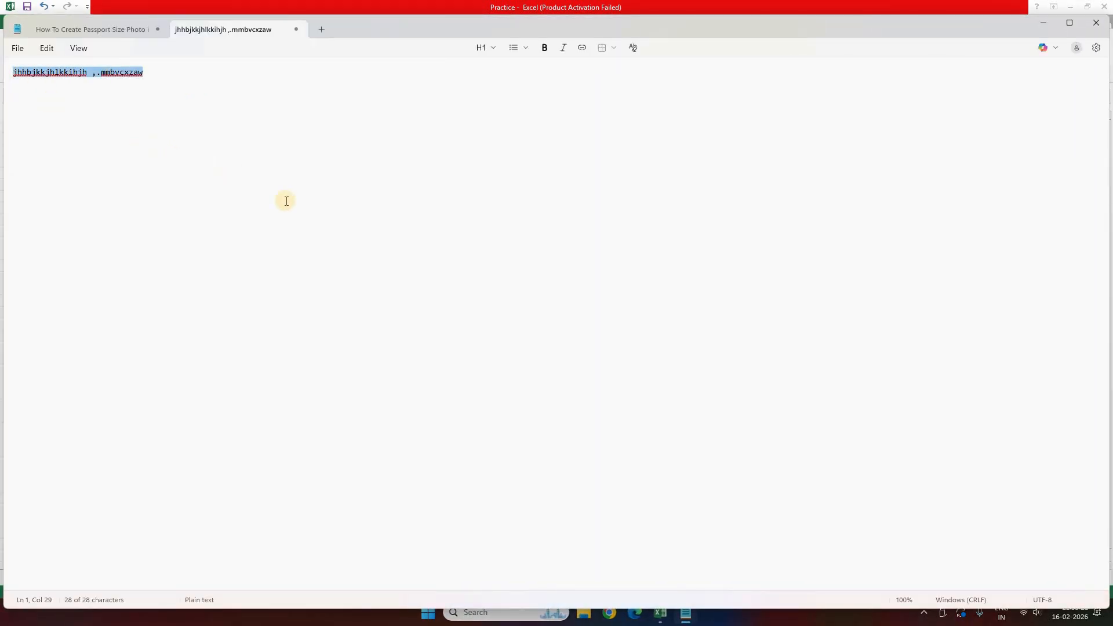
pyautogui.press('BackSpace')
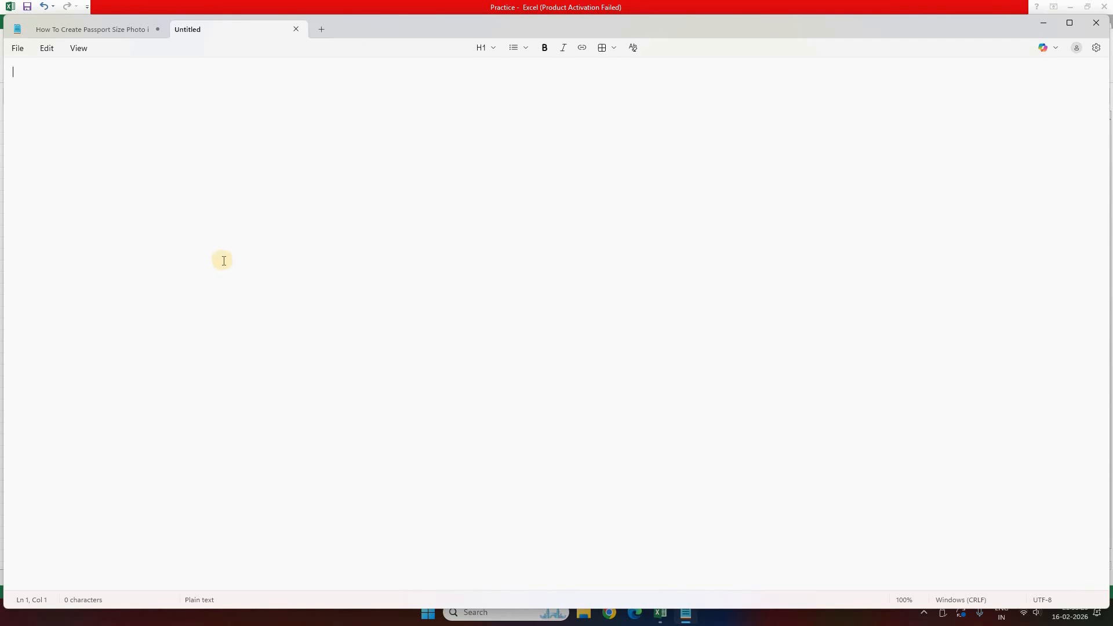
pyautogui.hotkey('ctrl', 'v')
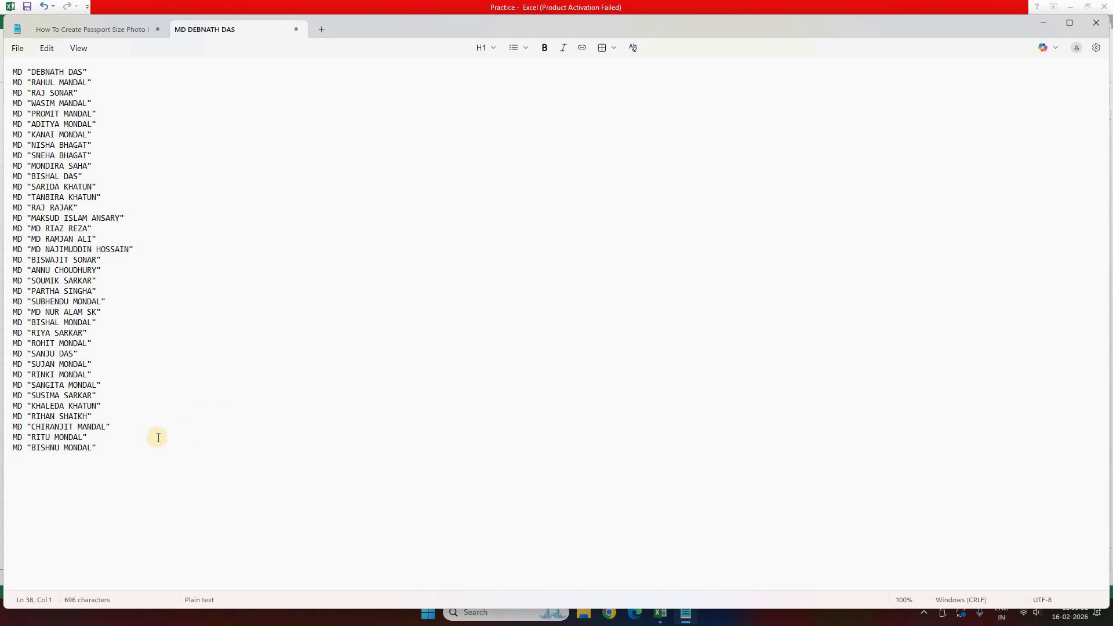
# Step: In the Save dialog, navigate into the MARCH EXAM folder on YouTube (E:)
pyautogui.hotkey('ctrl', 's')
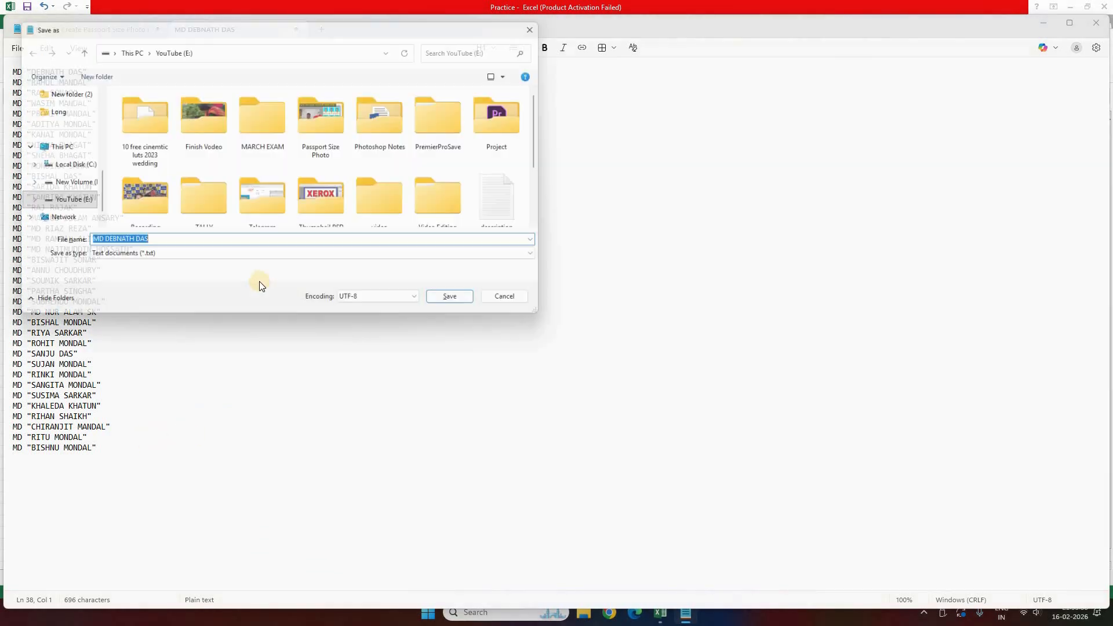
pyautogui.moveTo(124, 23); pyautogui.dragTo(228, 89)
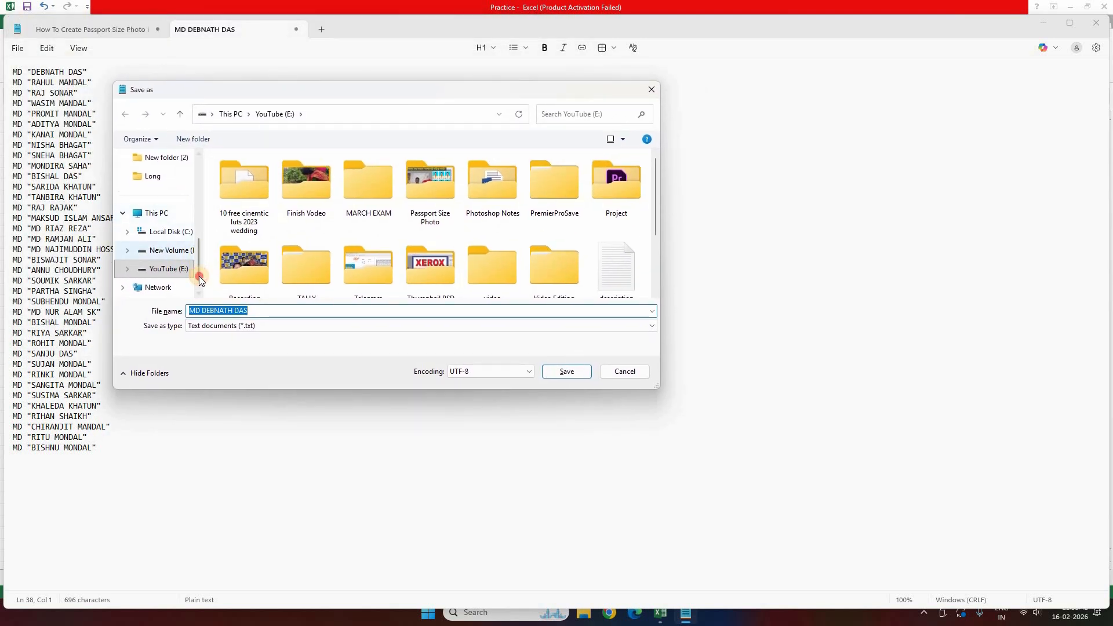
pyautogui.scroll(-1, 197, 264)
pyautogui.click(164, 254)
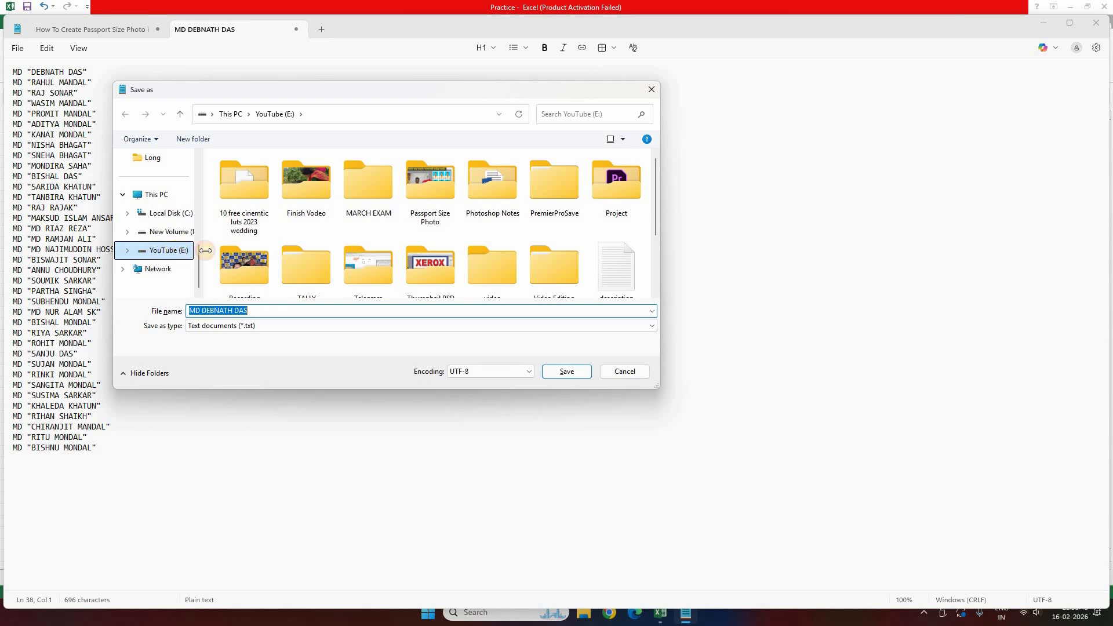
pyautogui.click(654, 200)
pyautogui.moveTo(655, 205)
pyautogui.mouseDown()
pyautogui.moveTo(653, 230)
pyautogui.moveTo(653, 204)
pyautogui.moveTo(640, 197)
pyautogui.mouseUp()
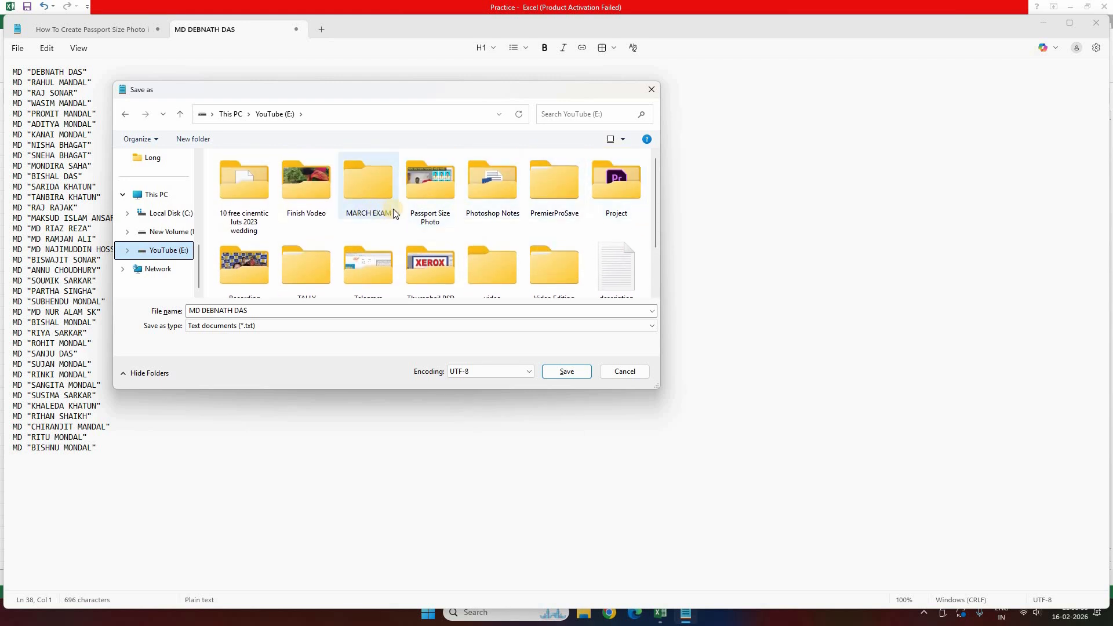
pyautogui.click(386, 197)
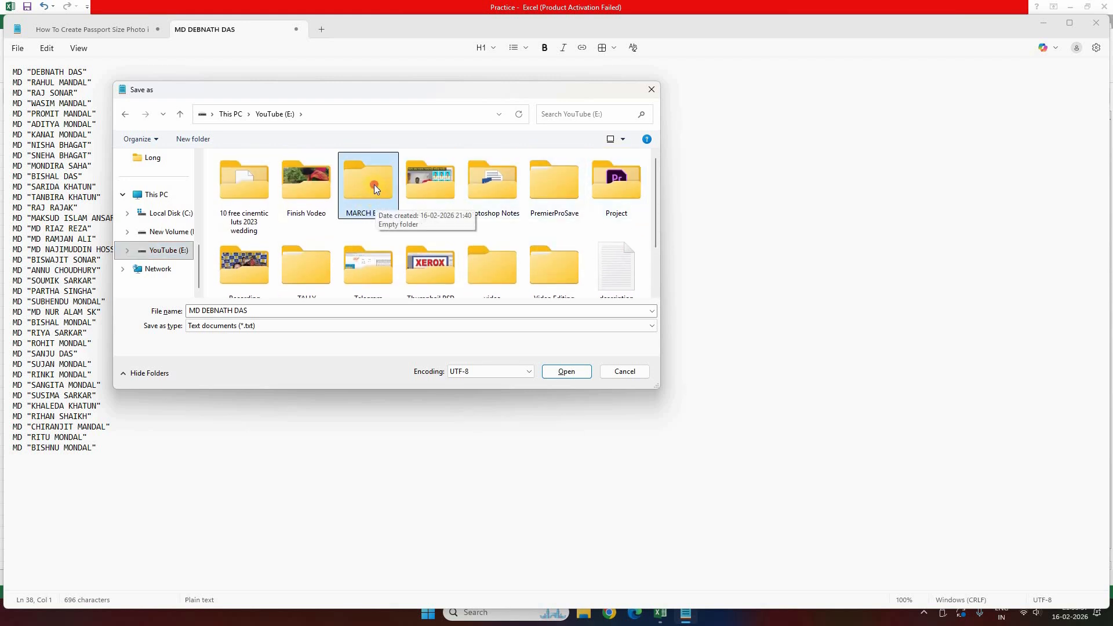
pyautogui.doubleClick(371, 203)
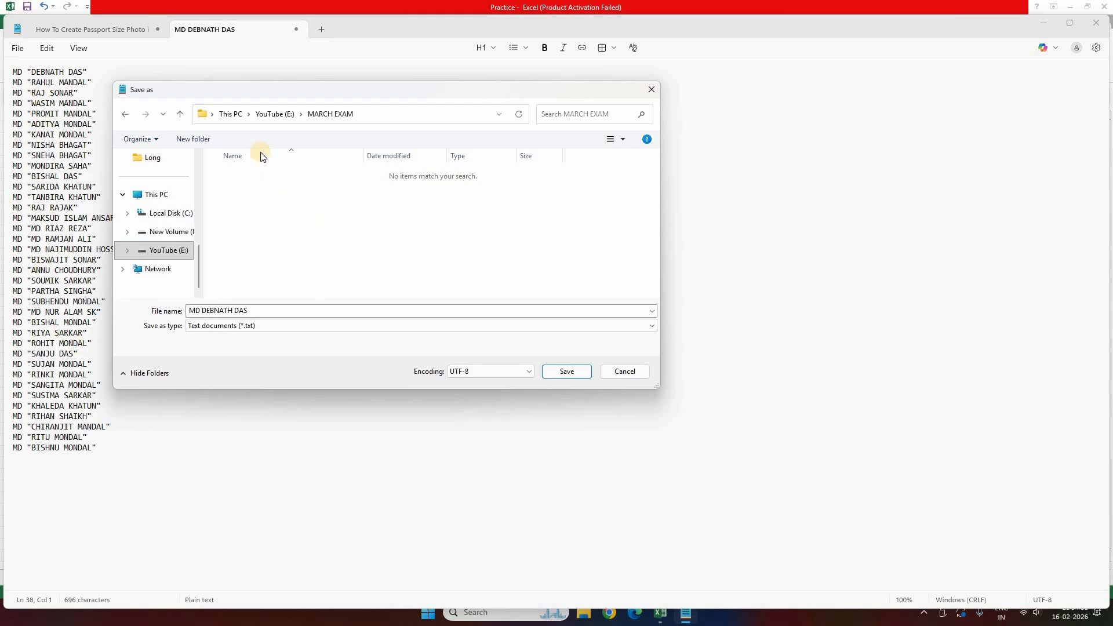
# Step: Save the list as Folder.bat with All files type, then close Notepad and Excel
pyautogui.click(239, 310)
pyautogui.tripleClick(239, 310)
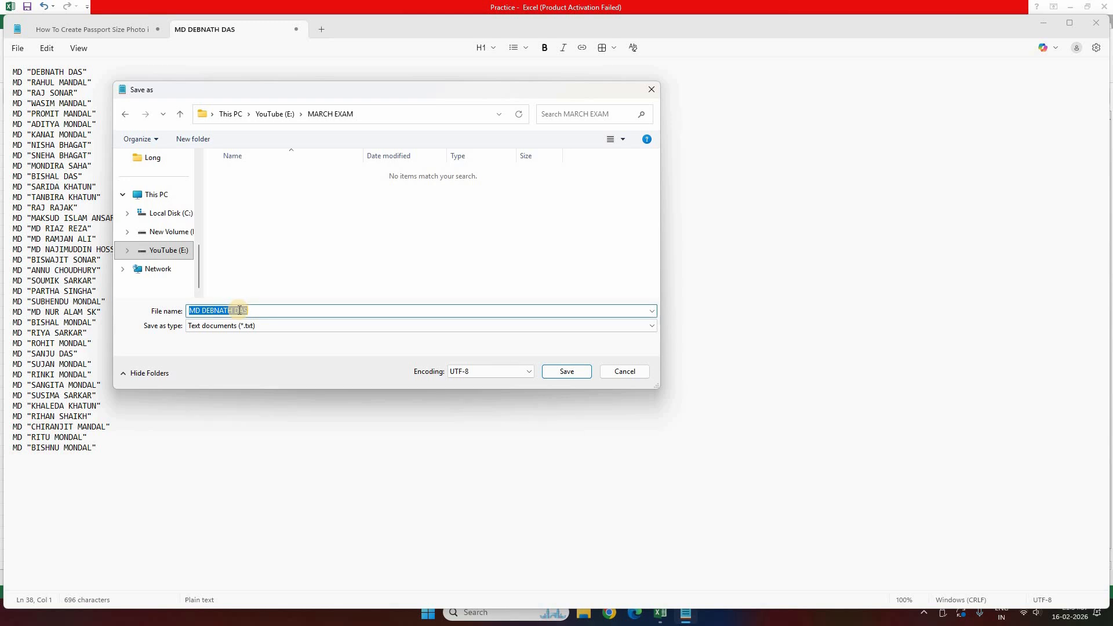
pyautogui.write('f')
pyautogui.click(238, 328)
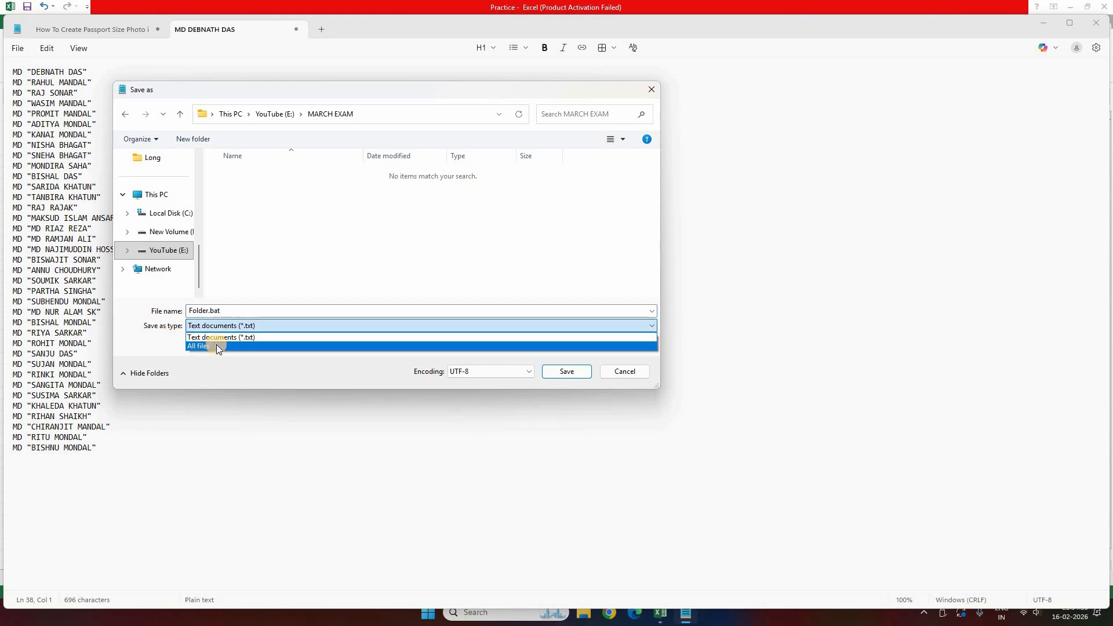
pyautogui.click(198, 345)
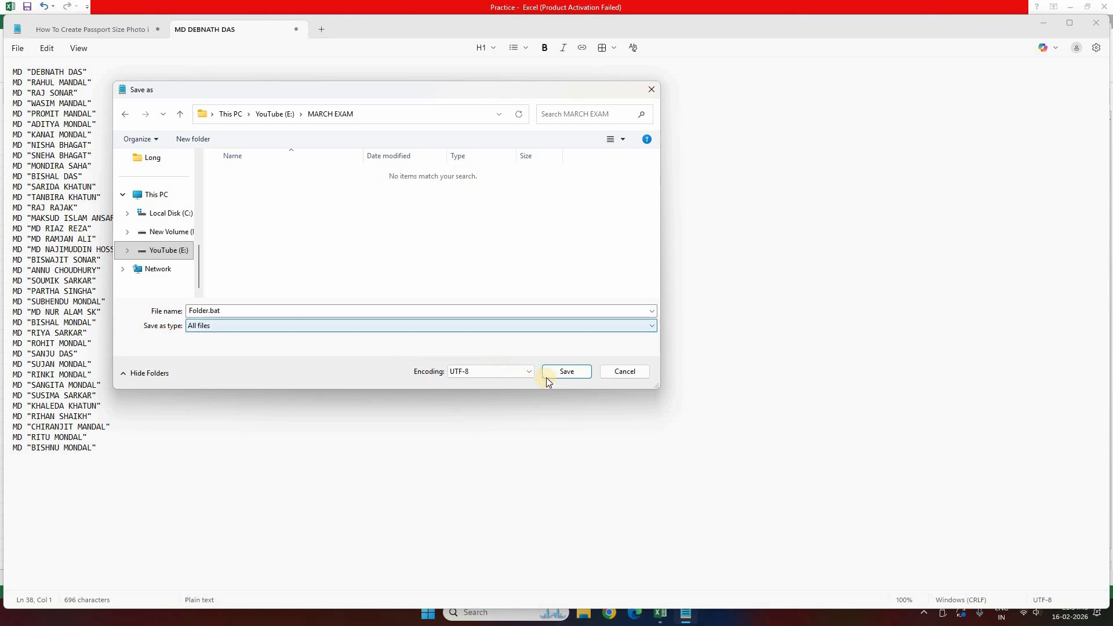
pyautogui.click(567, 371)
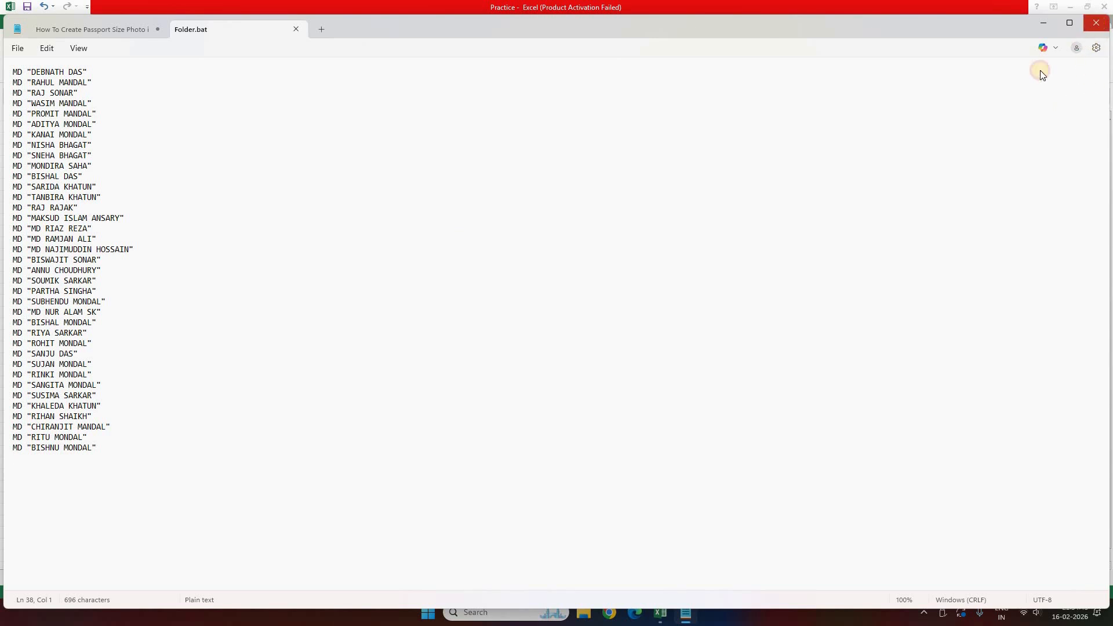
pyautogui.click(1096, 23)
pyautogui.click(1105, 7)
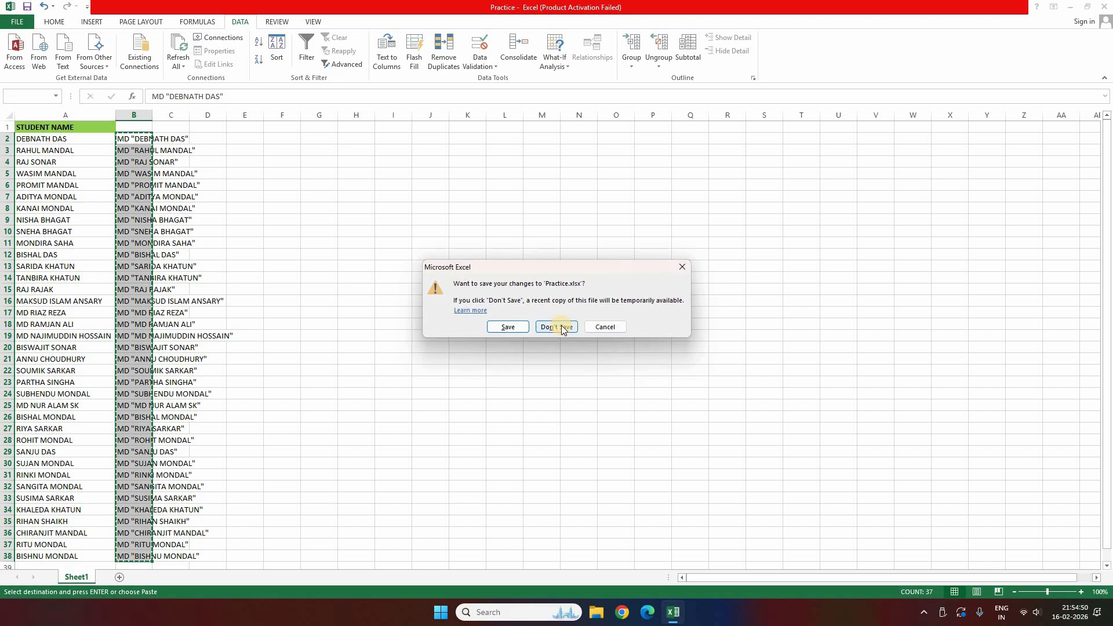
# Step: Close Excel without saving and view MARCH EXAM on YouTube (E:) as large icons
pyautogui.click(561, 325)
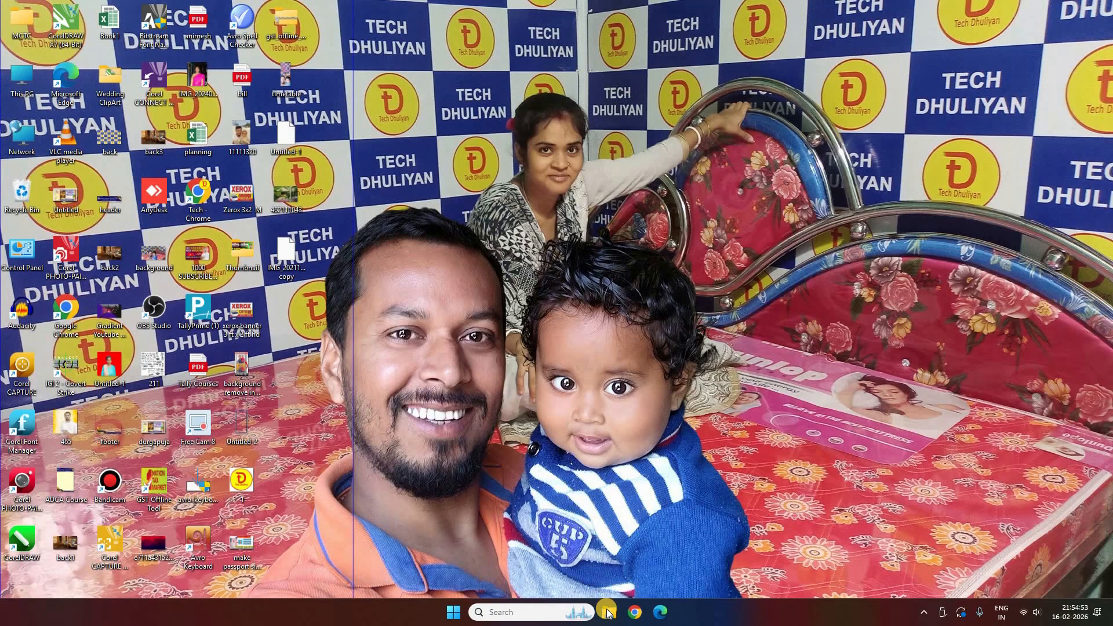
pyautogui.press('super+e')
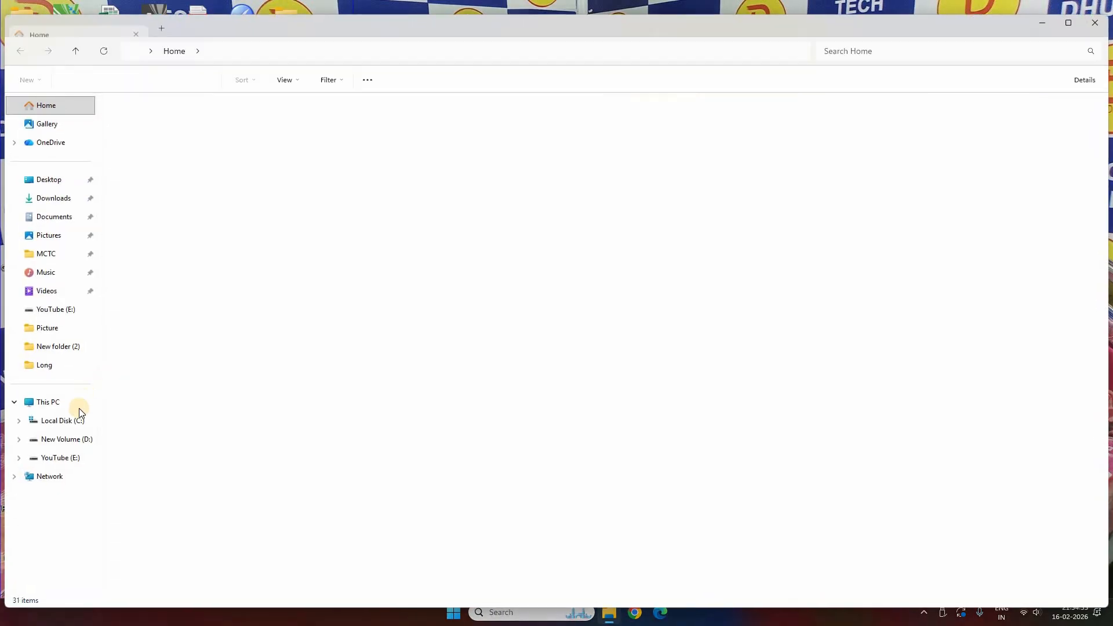
pyautogui.click(73, 458)
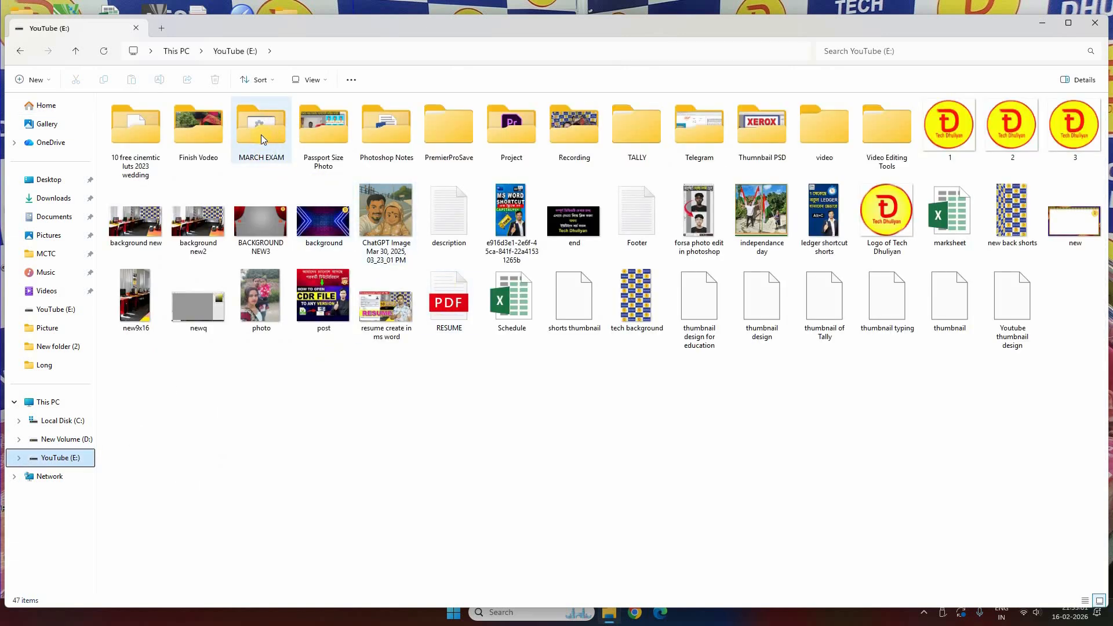
pyautogui.doubleClick(261, 136)
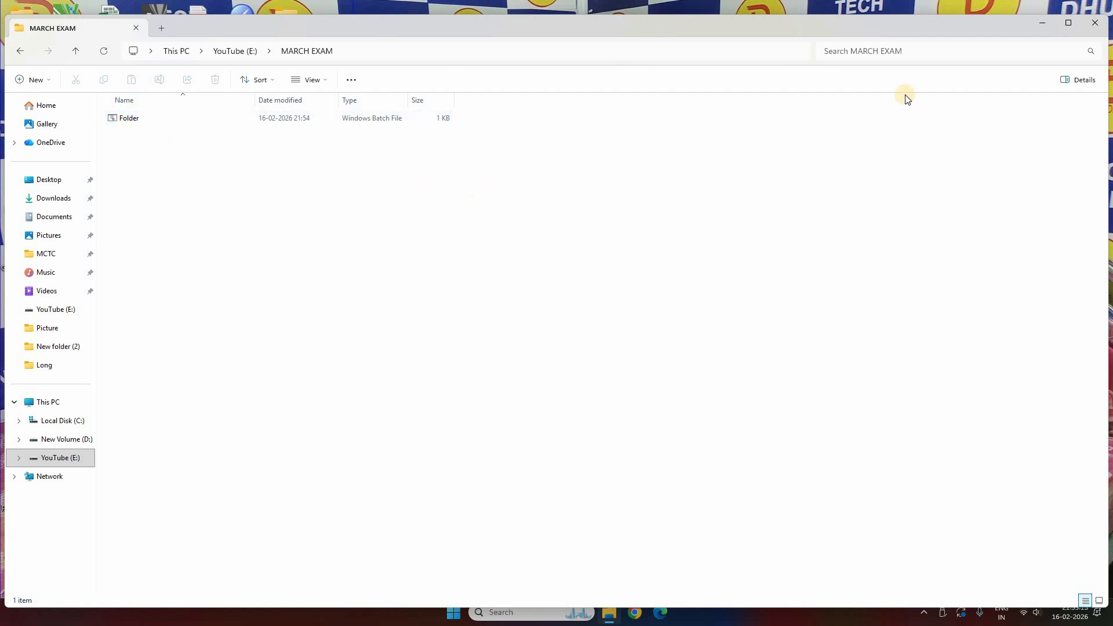
pyautogui.click(1099, 600)
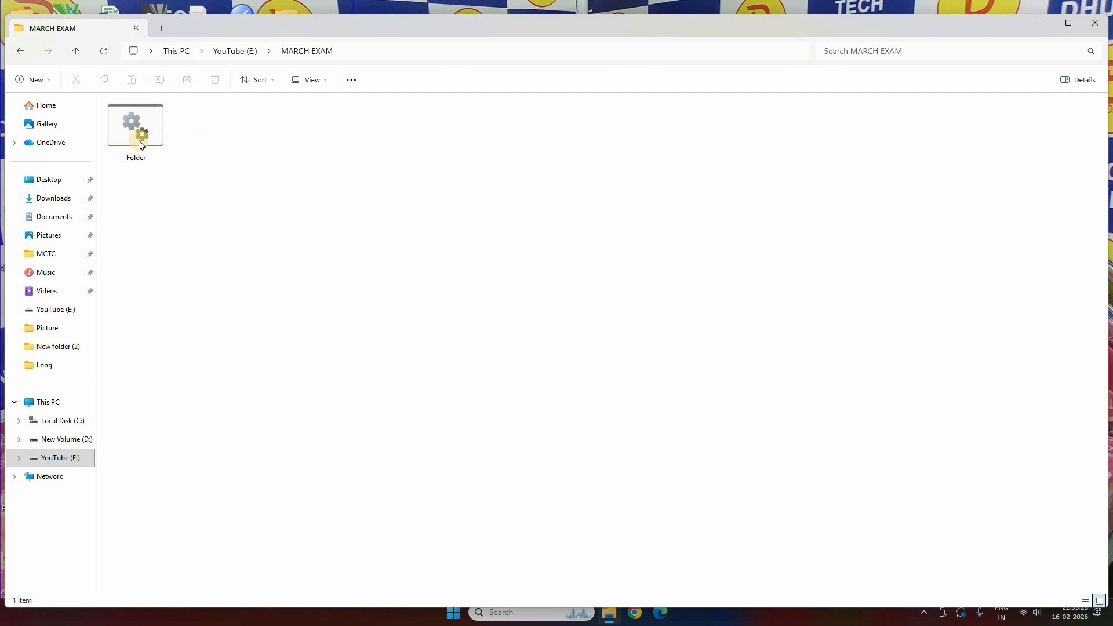
pyautogui.moveTo(135, 133)
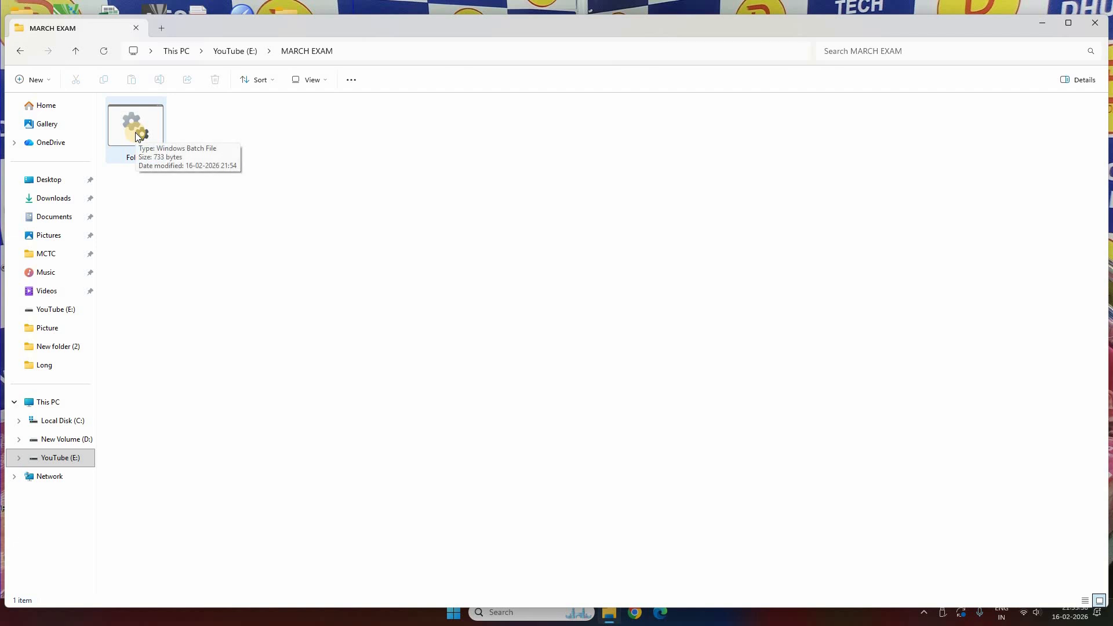
# Step: Run Folder.bat to create the 37 student folders, then select and deselect them
pyautogui.doubleClick(134, 132)
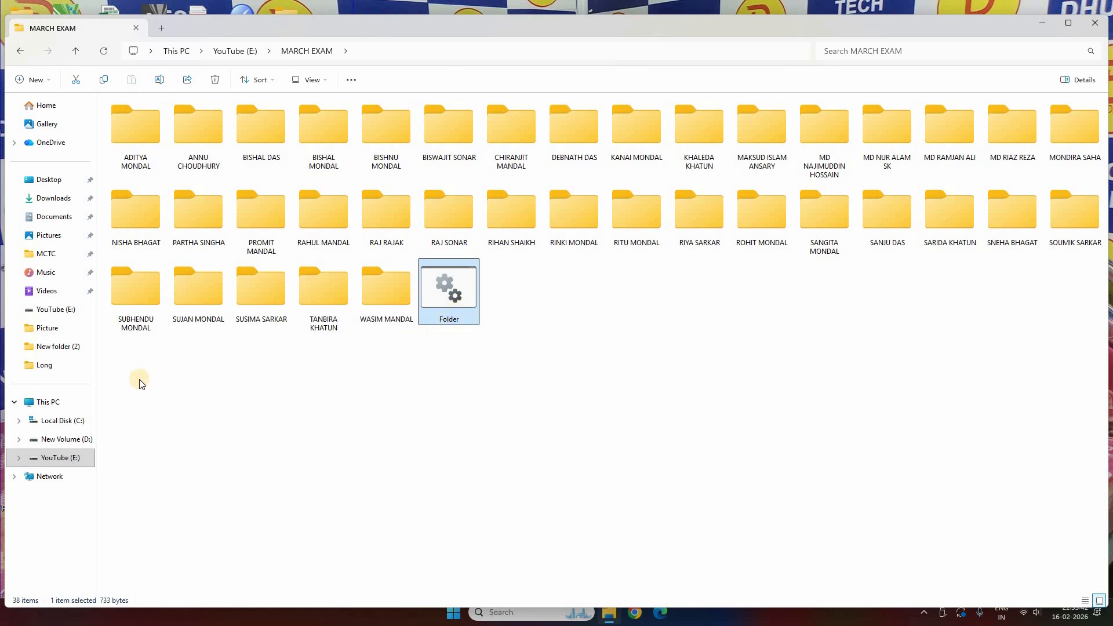
pyautogui.moveTo(139, 380); pyautogui.dragTo(1064, 113)
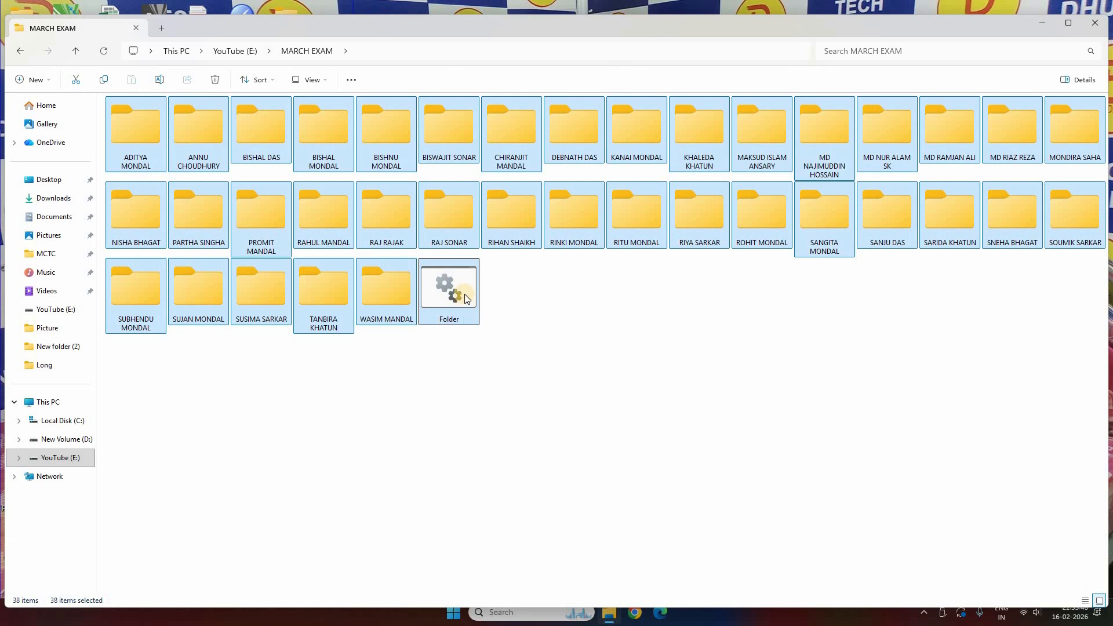
pyautogui.keyDown('ctrl'); pyautogui.click(463, 295); pyautogui.keyUp('ctrl')
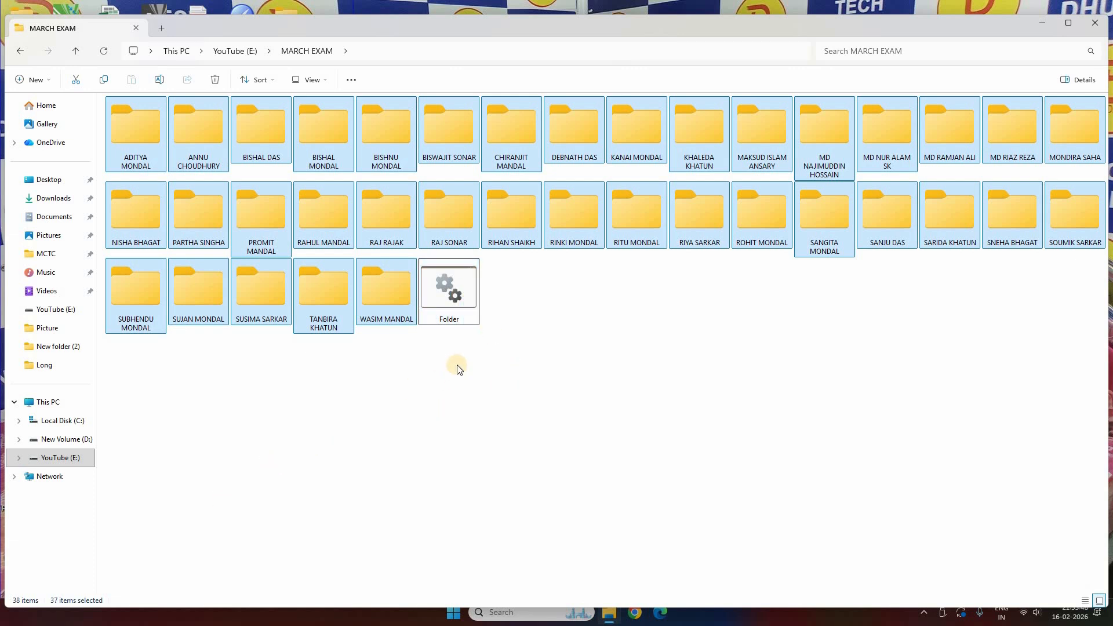
pyautogui.click(462, 350)
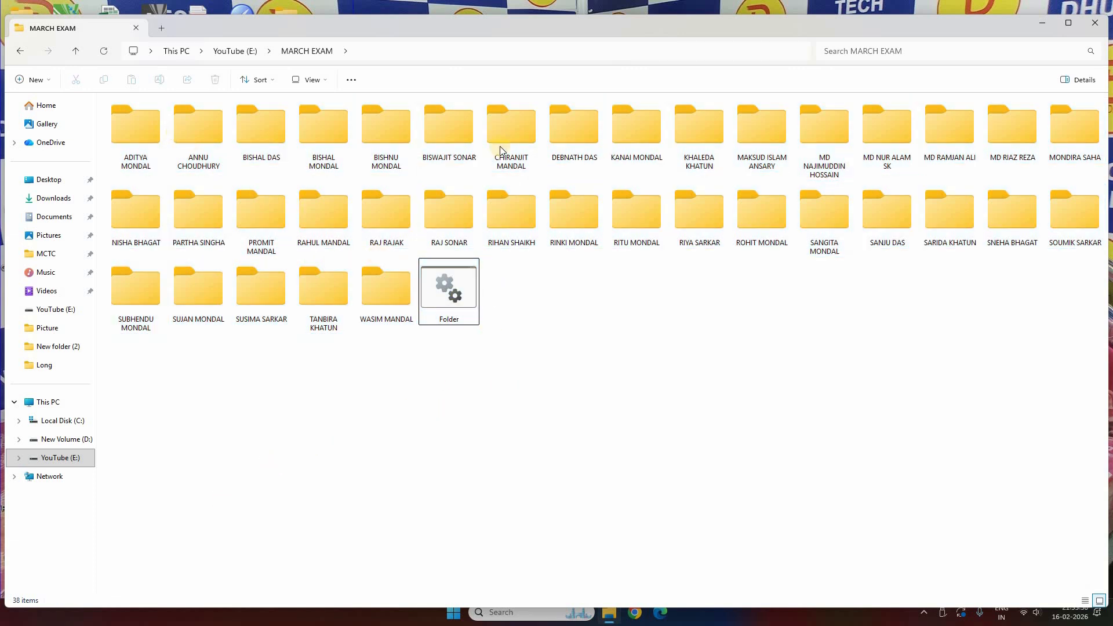